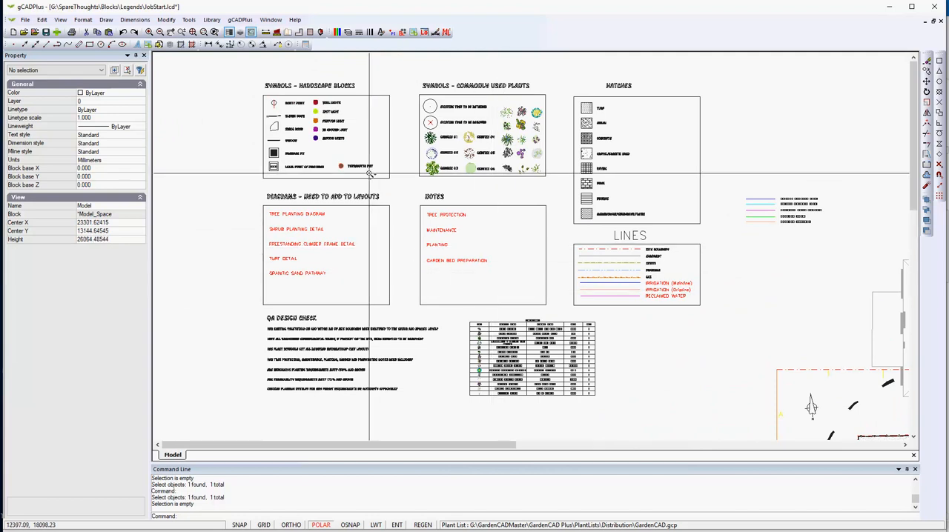
# - Examine the hardscape and commonly used plant symbols, and select the Agapanthus block to inspect its properties
pyautogui.scroll(2, 371, 176)
pyautogui.moveTo(376, 180); pyautogui.dragTo(384, 260, button='middle')
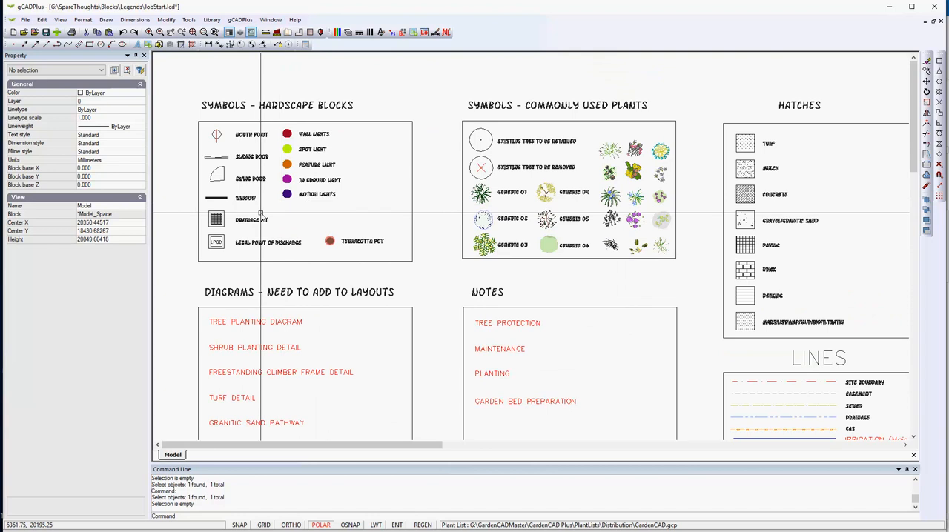
pyautogui.scroll(1, 227, 159)
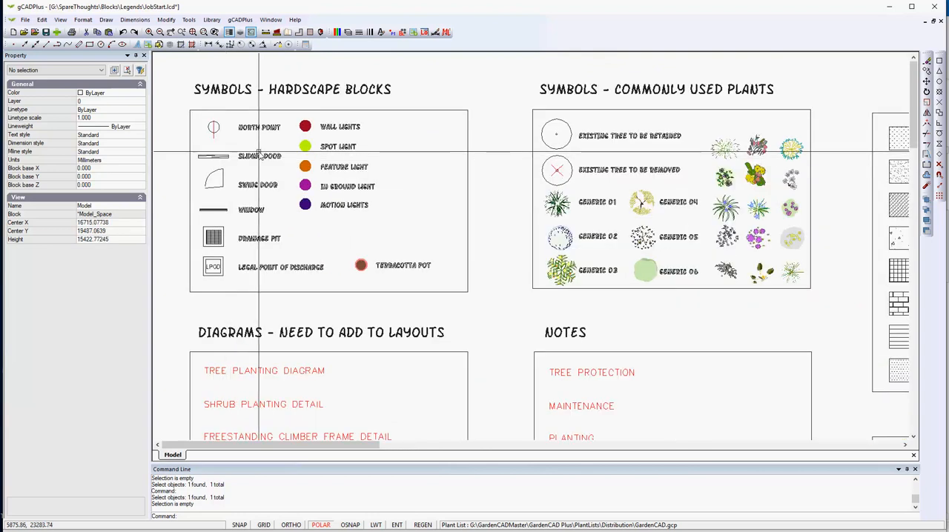
pyautogui.scroll(2, 252, 161)
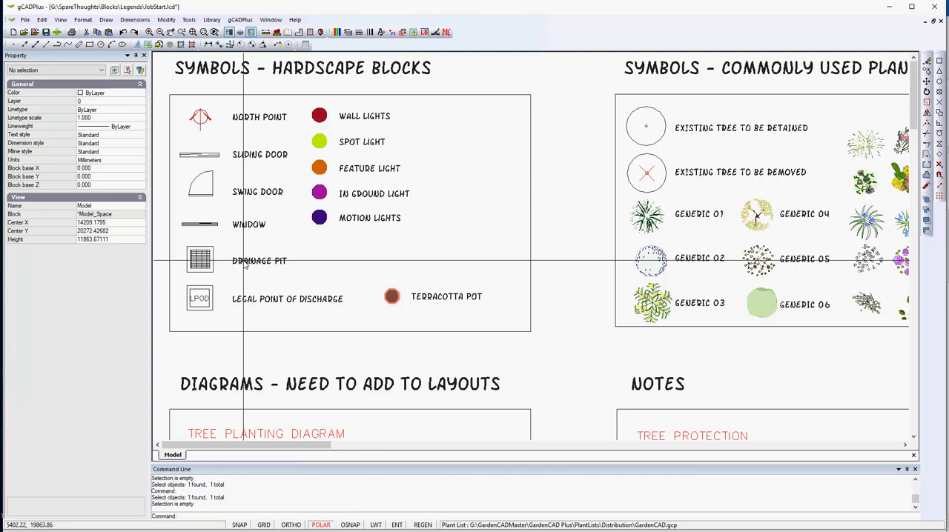
pyautogui.moveTo(673, 221)
pyautogui.mouseDown(button='middle')
pyautogui.moveTo(546, 204)
pyautogui.moveTo(548, 245)
pyautogui.mouseUp(button='middle')
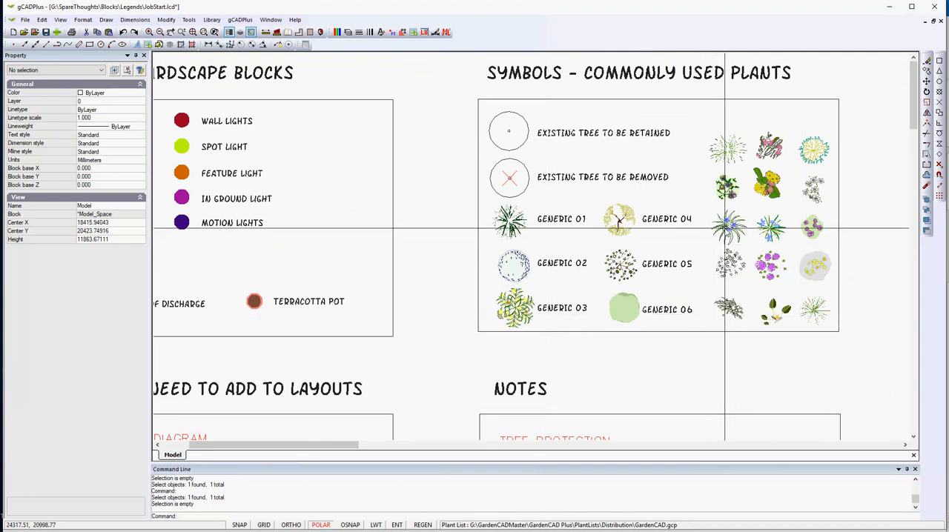
pyautogui.click(731, 228)
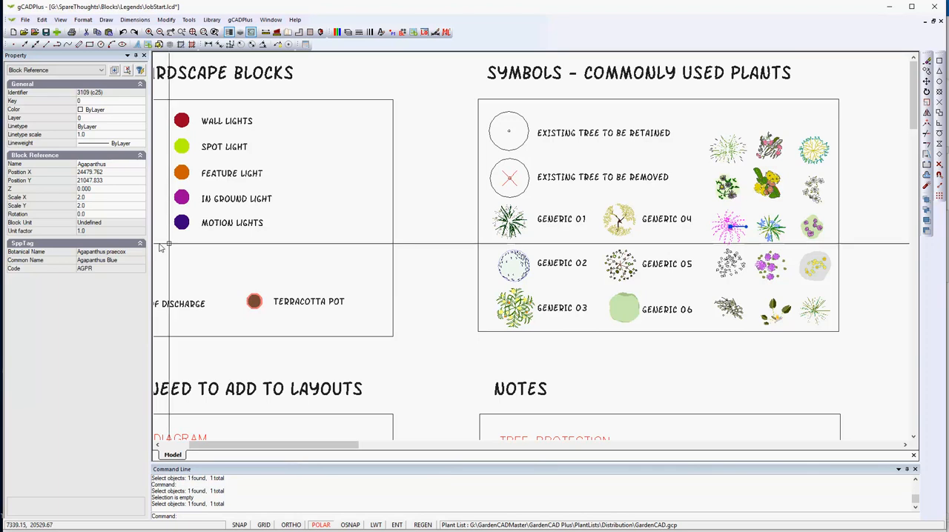
# - Look over the remaining legend boxes and the garden site plan beside them
pyautogui.scroll(-3, 369, 297)
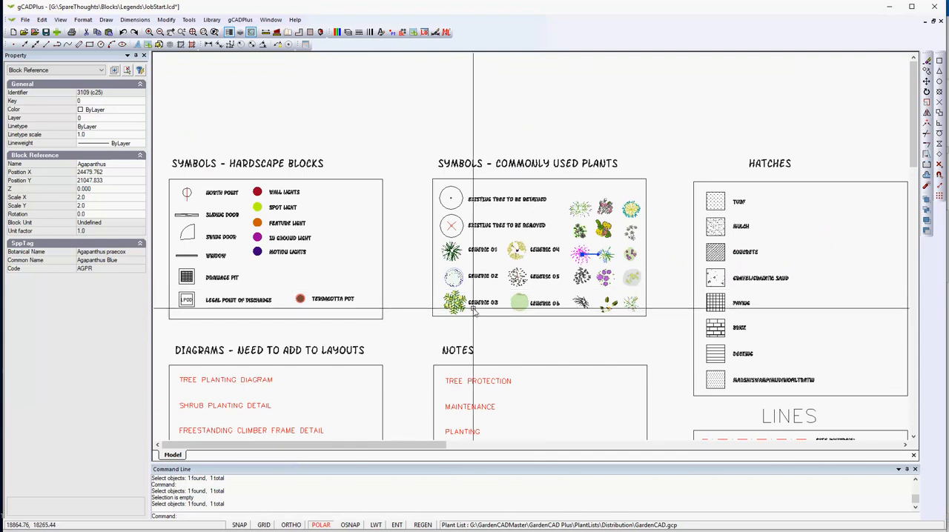
pyautogui.scroll(-2, 475, 332)
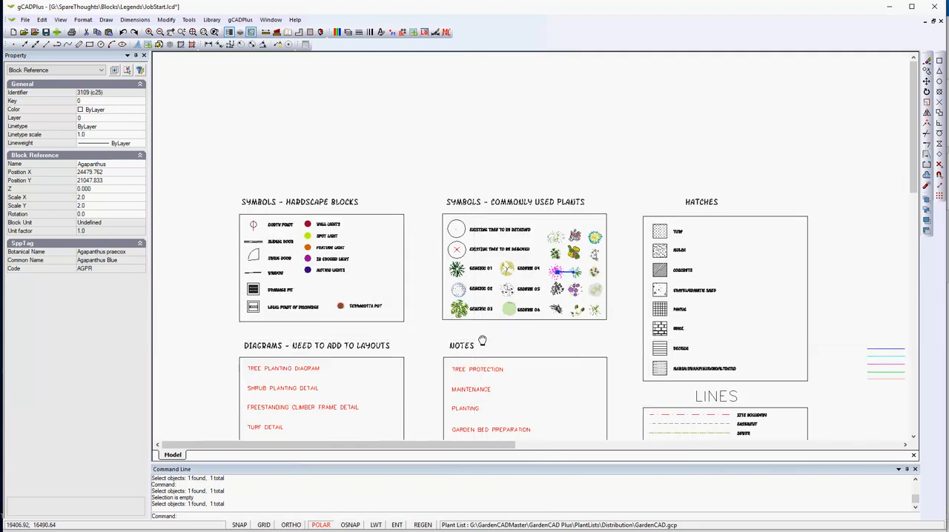
pyautogui.moveTo(479, 339)
pyautogui.mouseDown(button='middle')
pyautogui.moveTo(418, 254)
pyautogui.moveTo(453, 249)
pyautogui.moveTo(402, 220)
pyautogui.mouseUp(button='middle')
pyautogui.scroll(-3, 560, 319)
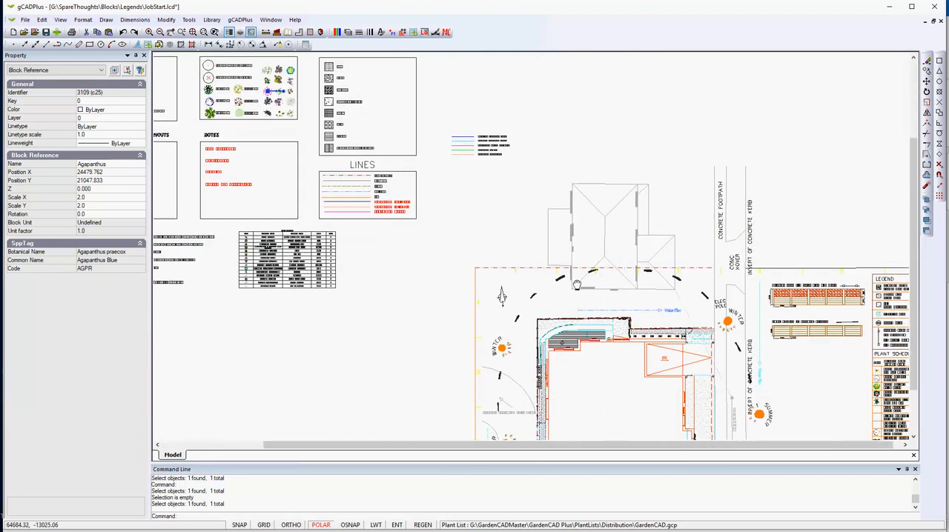
pyautogui.moveTo(623, 388)
pyautogui.mouseDown(button='middle')
pyautogui.moveTo(557, 256)
pyautogui.moveTo(537, 299)
pyautogui.mouseUp(button='middle')
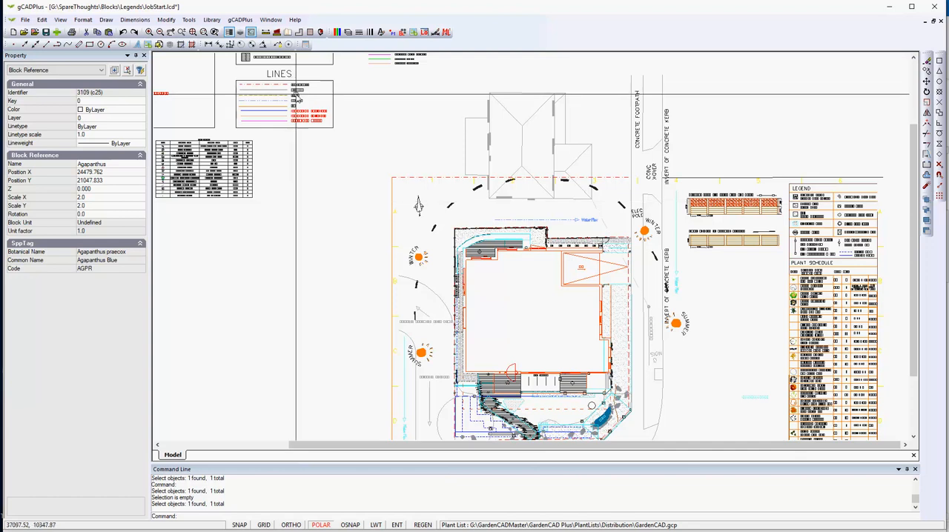
# - Match the properties of the Site Boundary sample in the LINES legend onto the site plan's left boundary line
pyautogui.scroll(5, 282, 88)
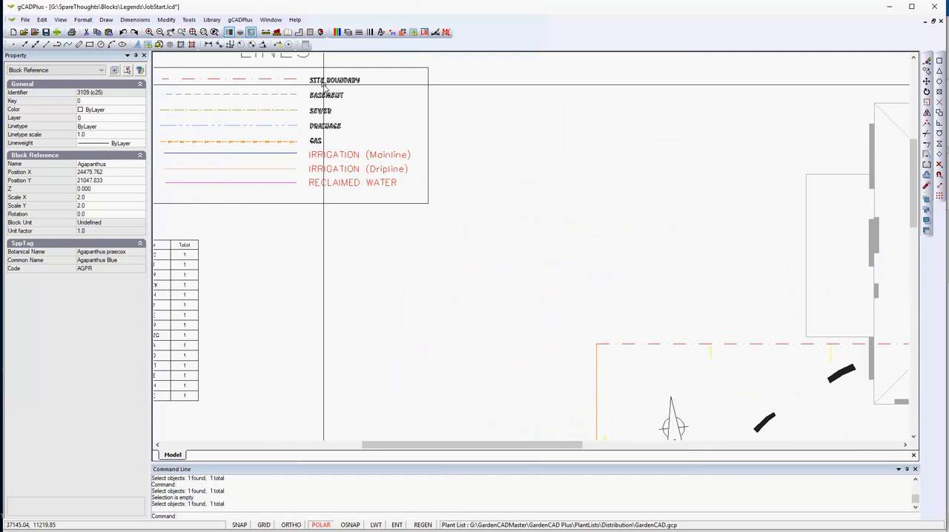
pyautogui.rightClick(297, 273)
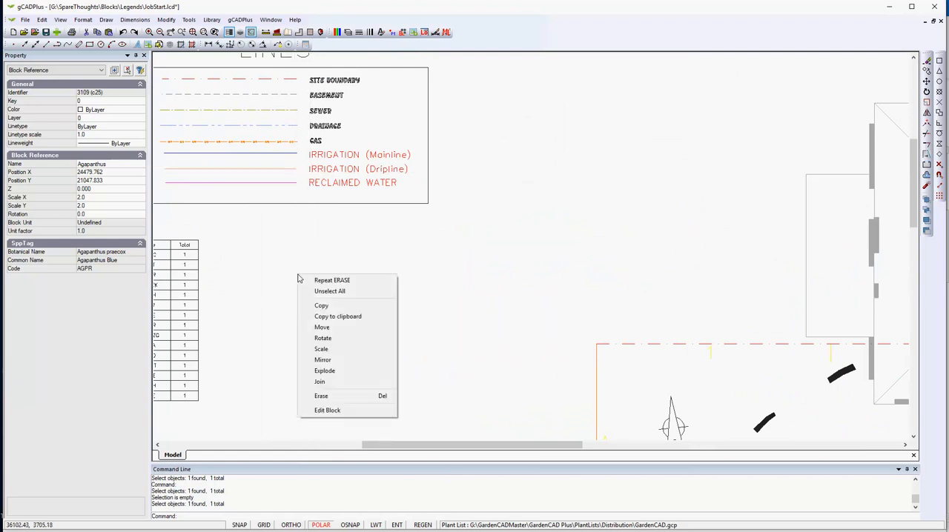
pyautogui.click(279, 301)
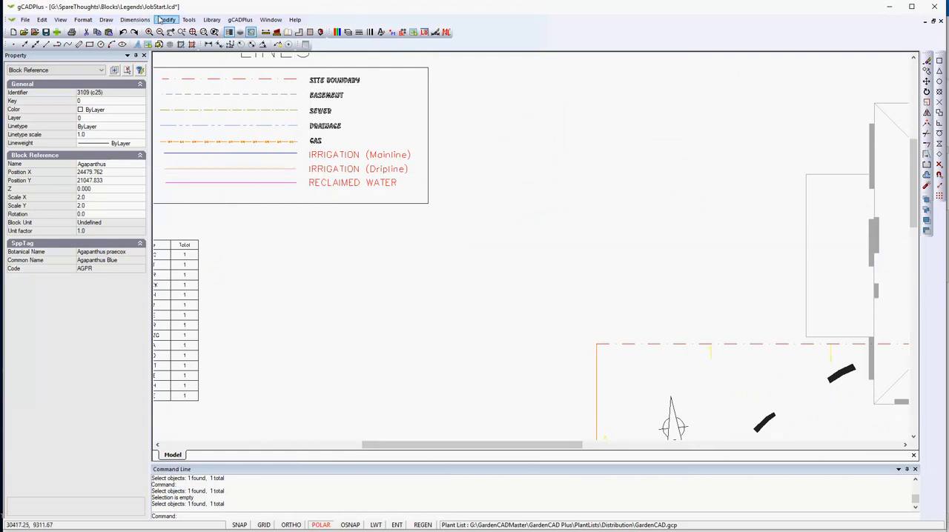
pyautogui.click(164, 20)
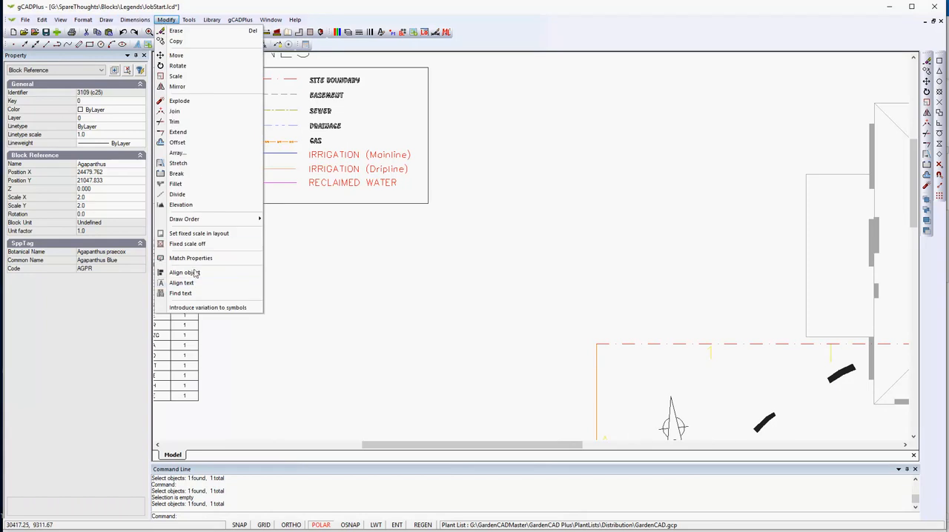
pyautogui.click(194, 258)
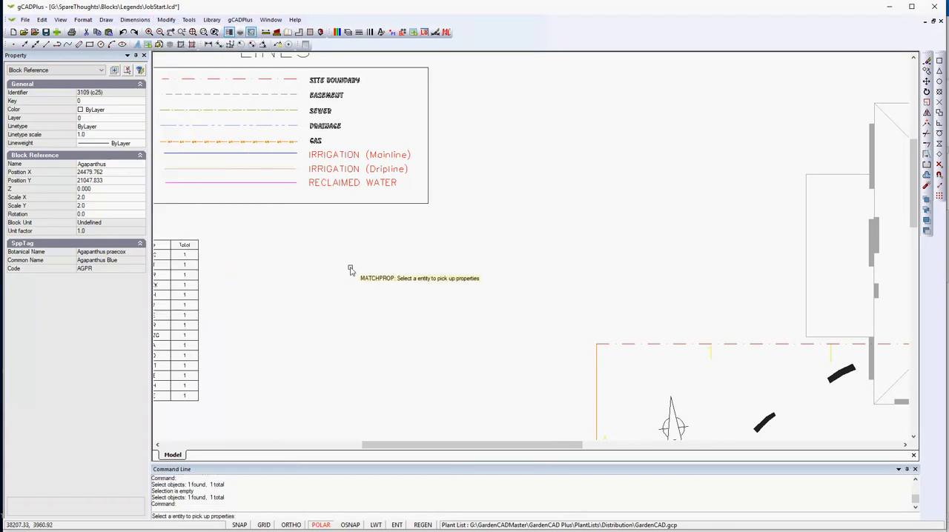
pyautogui.click(287, 82)
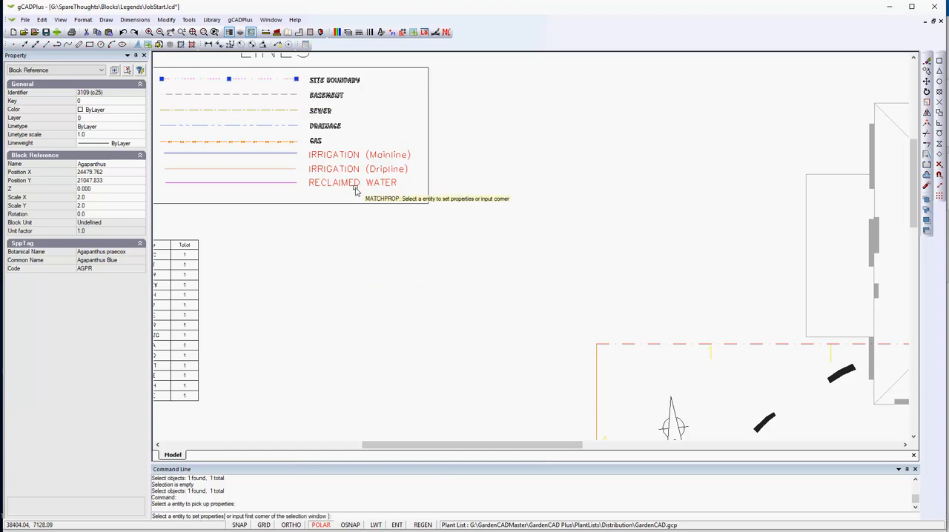
pyautogui.scroll(-2, 354, 191)
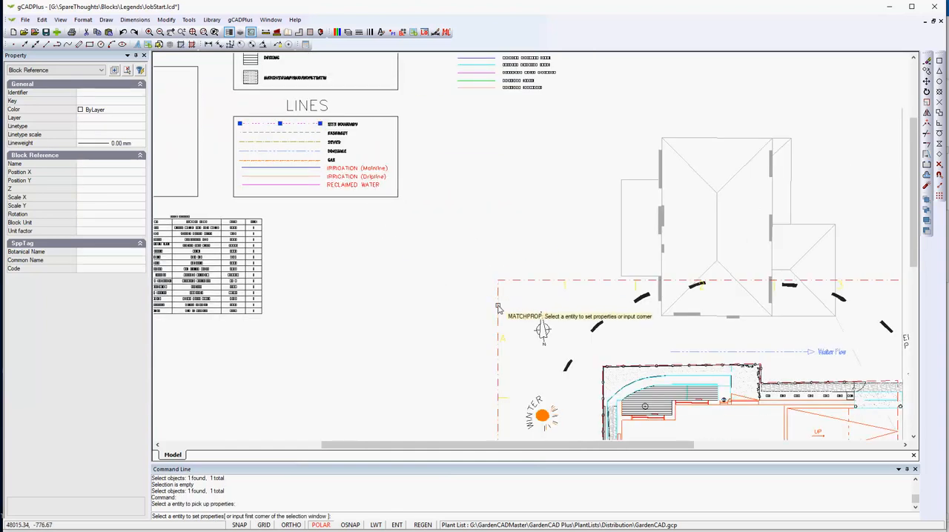
pyautogui.scroll(-2, 446, 300)
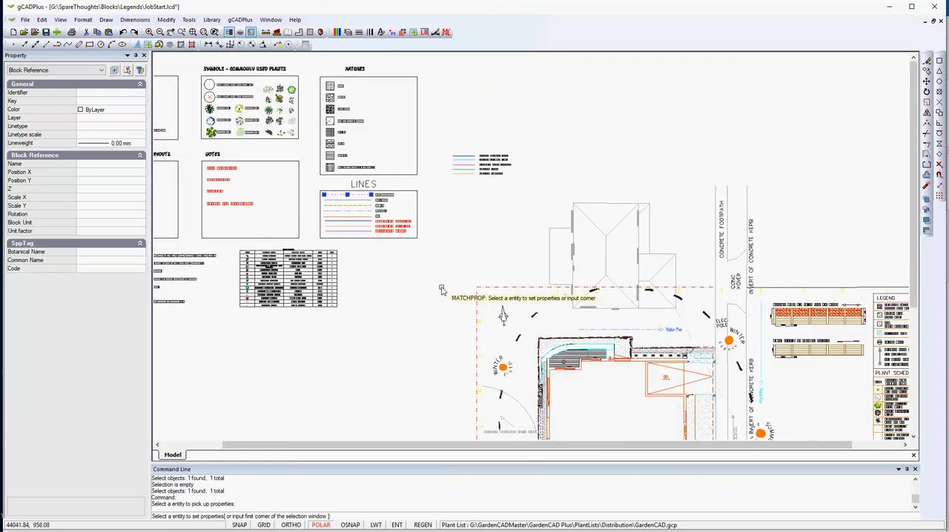
pyautogui.press('Escape')
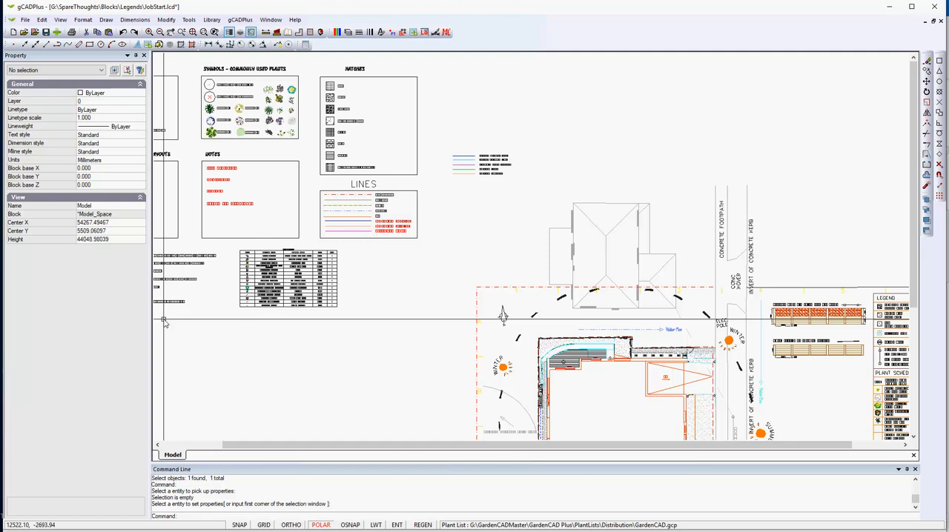
# - Read through the questions in the QA Design Check list below the diagrams box
pyautogui.moveTo(205, 220); pyautogui.dragTo(408, 245, button='middle')
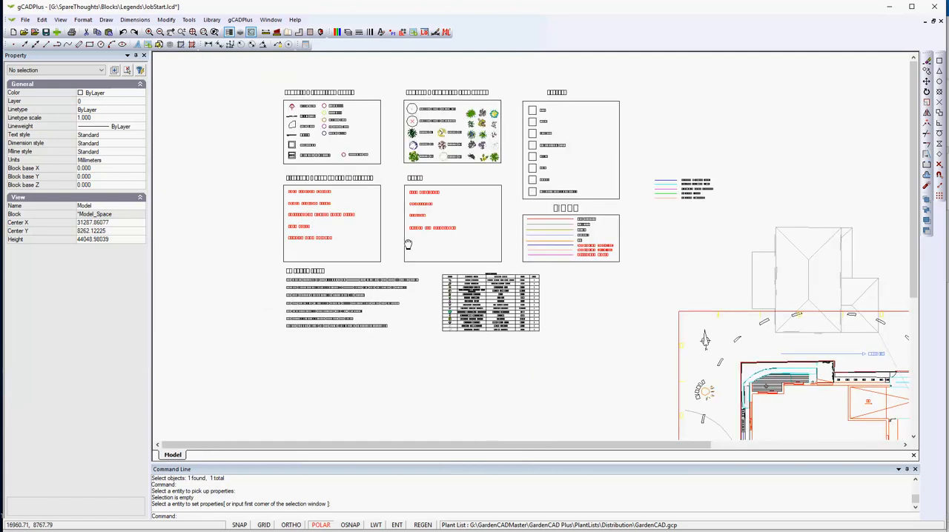
pyautogui.scroll(1, 387, 291)
pyautogui.scroll(2, 384, 292)
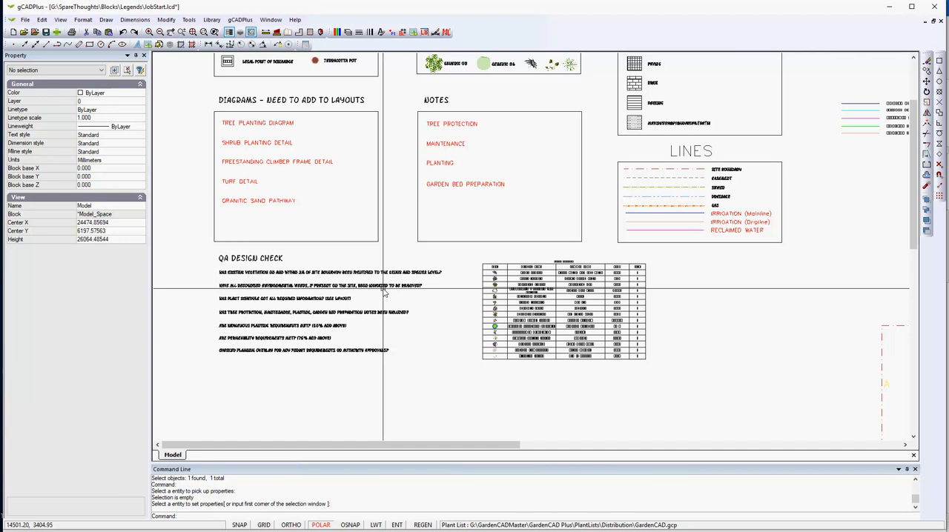
pyautogui.scroll(2, 362, 319)
pyautogui.moveTo(362, 319)
pyautogui.mouseDown(button='middle')
pyautogui.moveTo(466, 283)
pyautogui.moveTo(542, 273)
pyautogui.mouseUp(button='middle')
pyautogui.scroll(1, 467, 281)
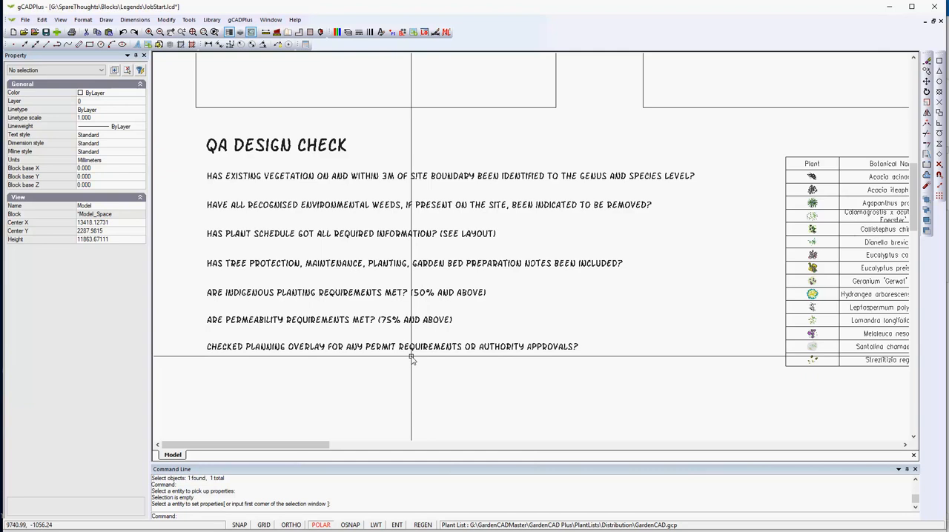
# - View the rating questions in the Landscape Sustainability Calculator, then close it
pyautogui.click(189, 21)
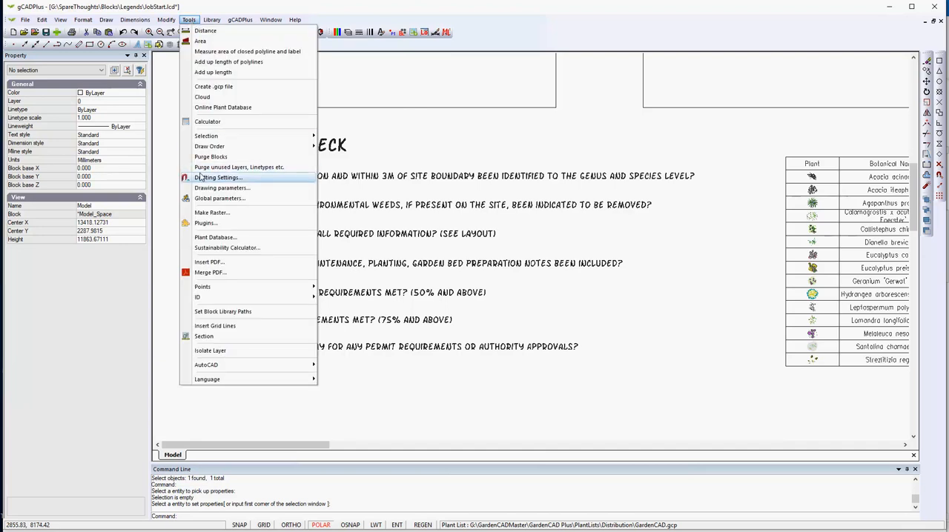
pyautogui.click(230, 250)
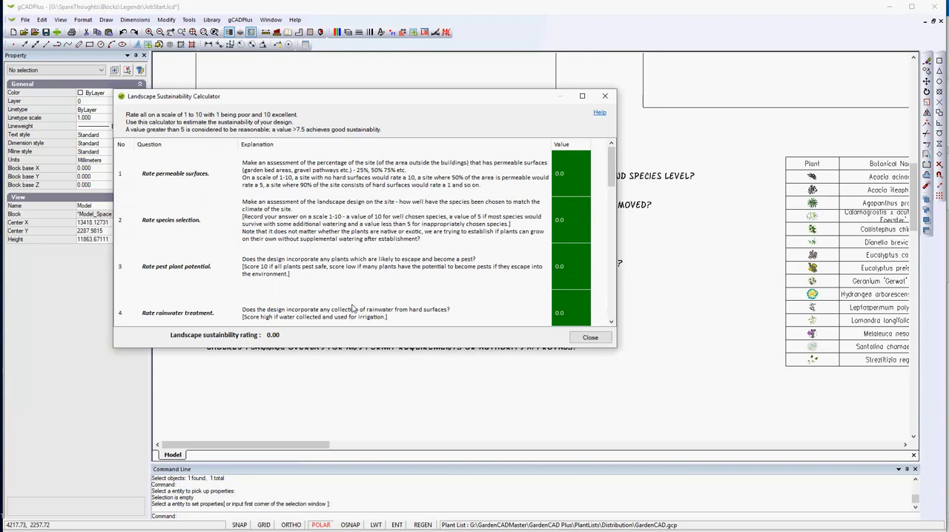
pyautogui.click(605, 96)
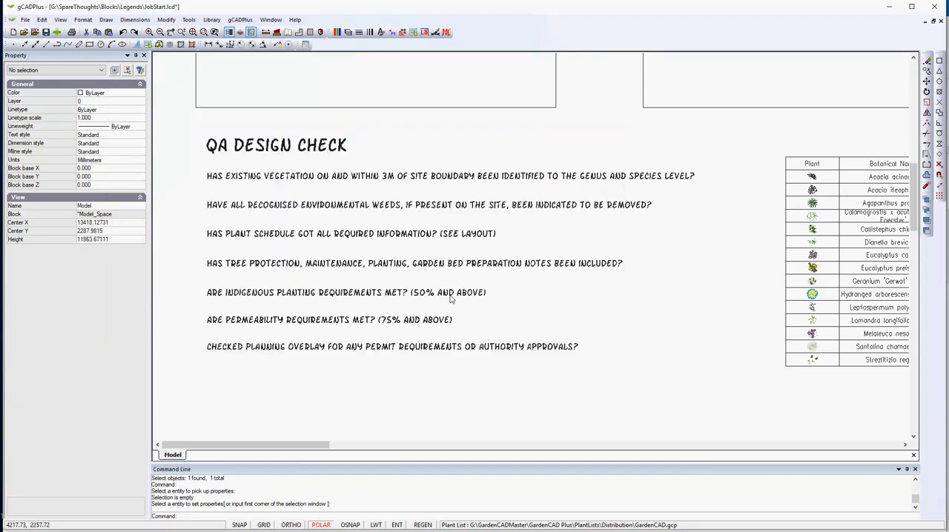
# - Review the Diagrams and Notes lists above the QA Design Check
pyautogui.scroll(-1, 407, 315)
pyautogui.scroll(-1, 407, 316)
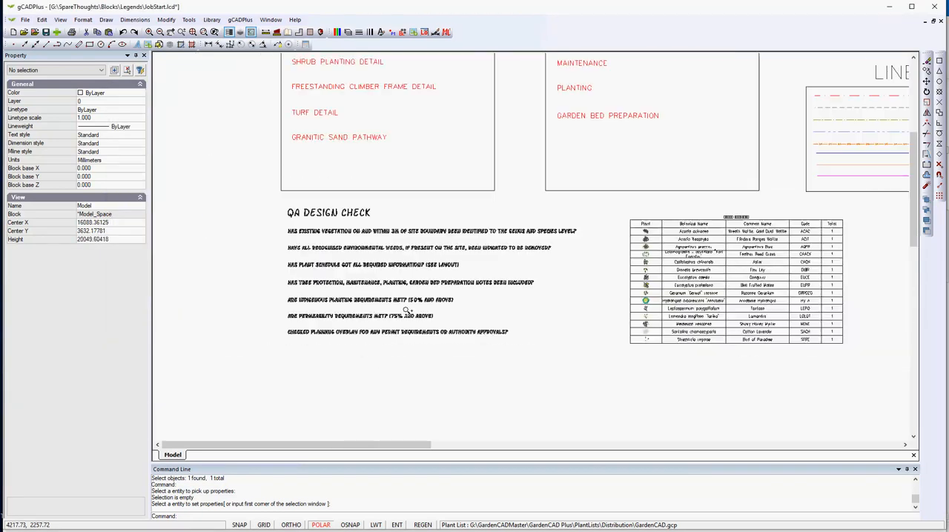
pyautogui.scroll(-1, 607, 324)
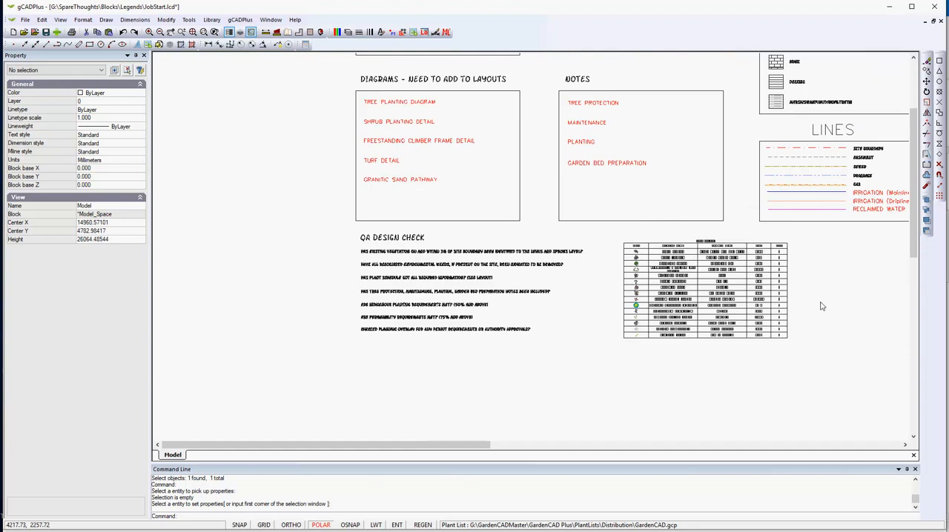
pyautogui.moveTo(747, 308); pyautogui.dragTo(602, 318, button='middle')
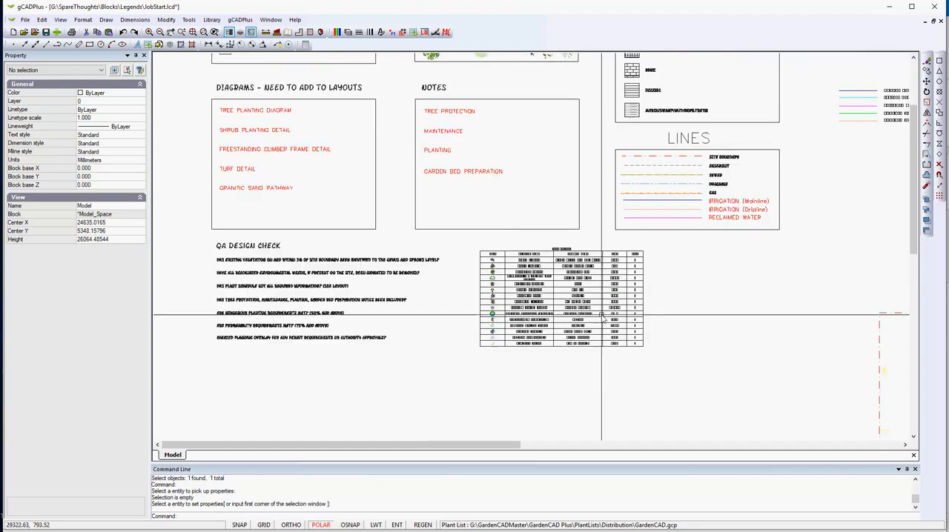
pyautogui.scroll(1, 218, 123)
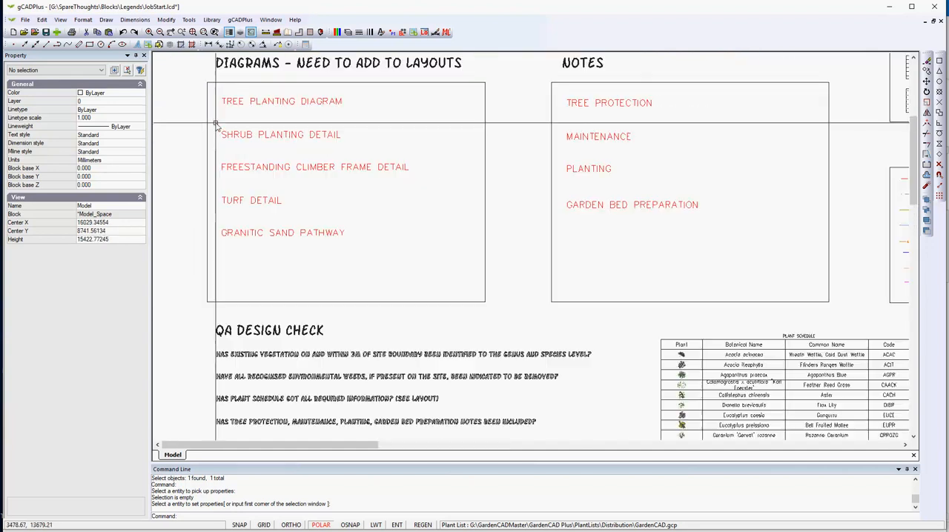